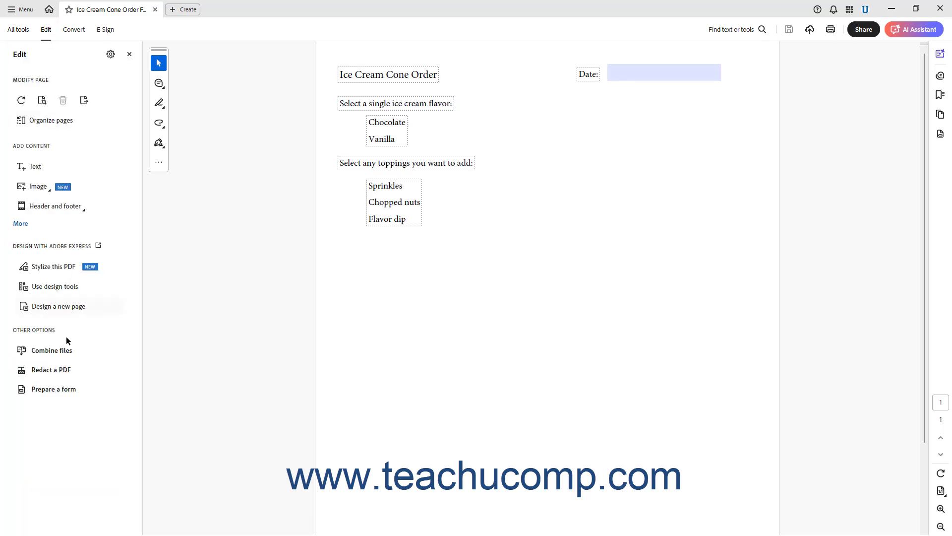
Turn the document into a fillable form and pick the Radio button tool.
left_click(63, 391)
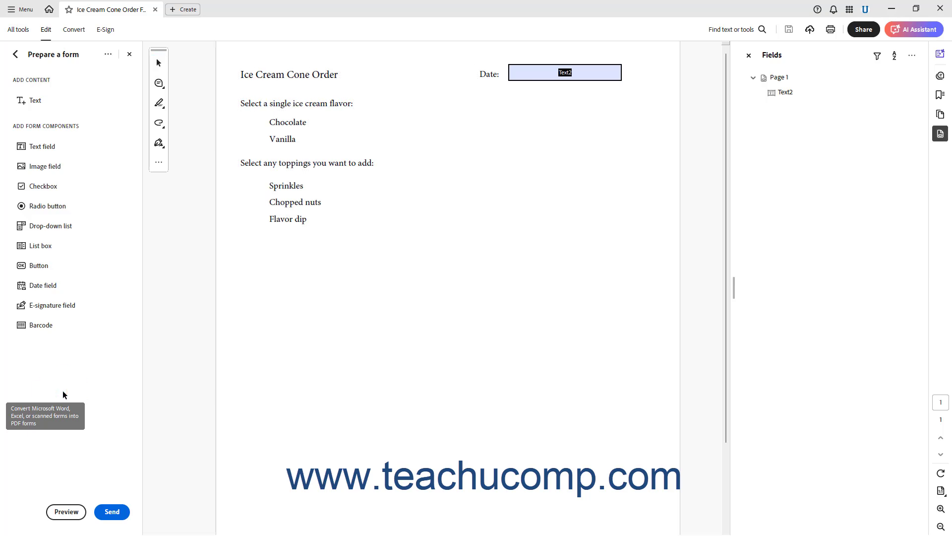
left_click(57, 206)
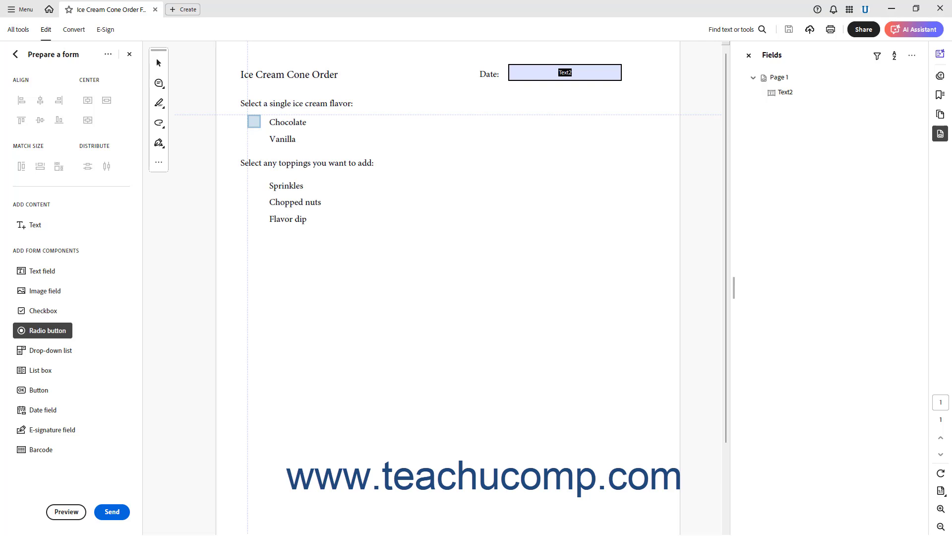
Place radio buttons beside Chocolate and Vanilla as Choice1 and Choice2 in Group3, then return to Select.
left_click(254, 122)
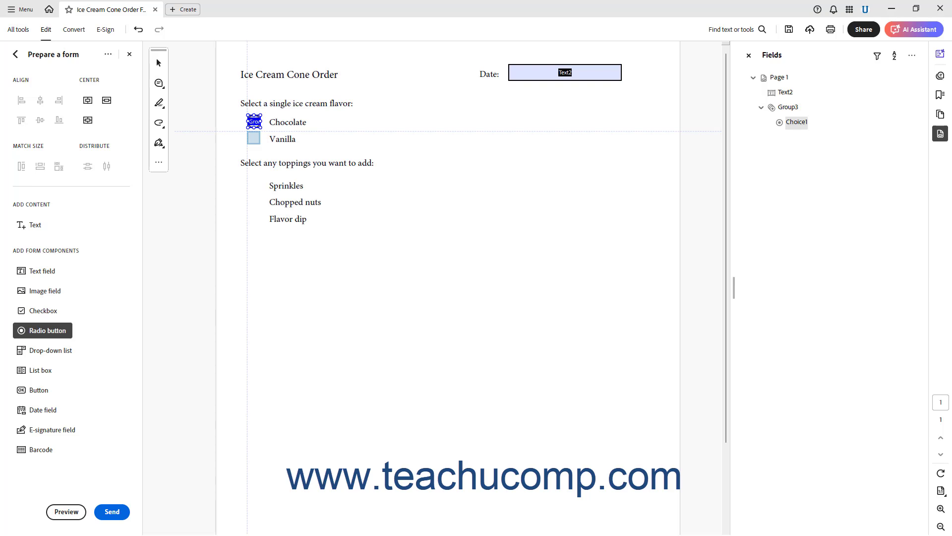
left_click(254, 138)
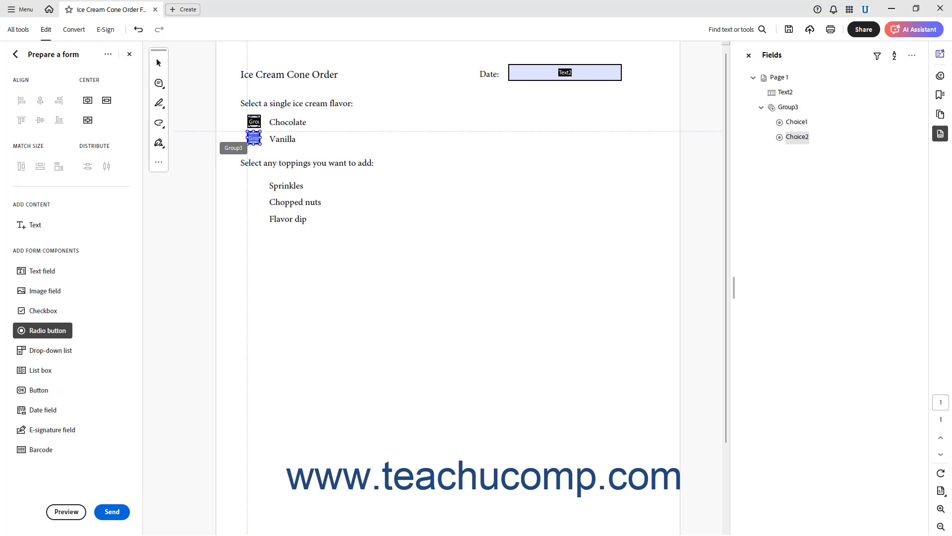
left_click(163, 63)
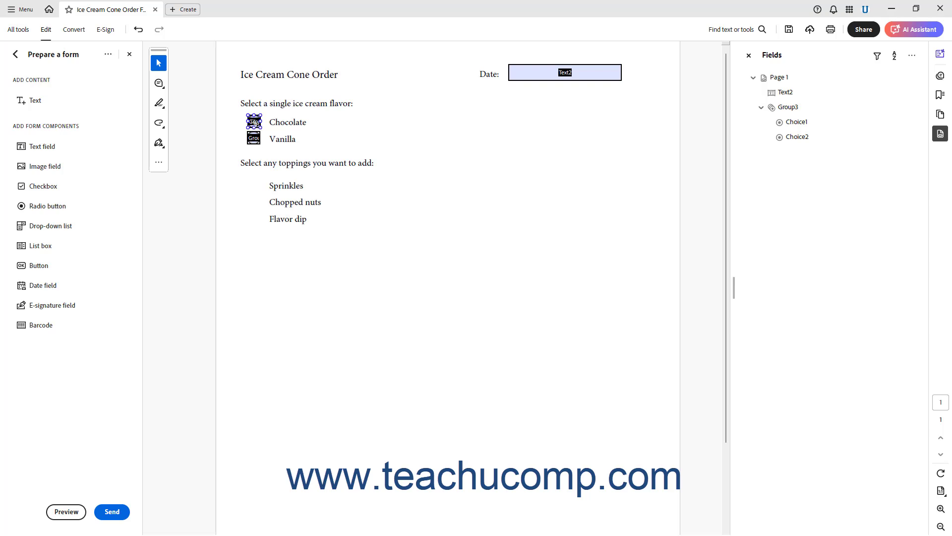
Confirm both flavour buttons belong to Group3 and mark the group Required.
left_click(254, 122)
double_click(255, 120)
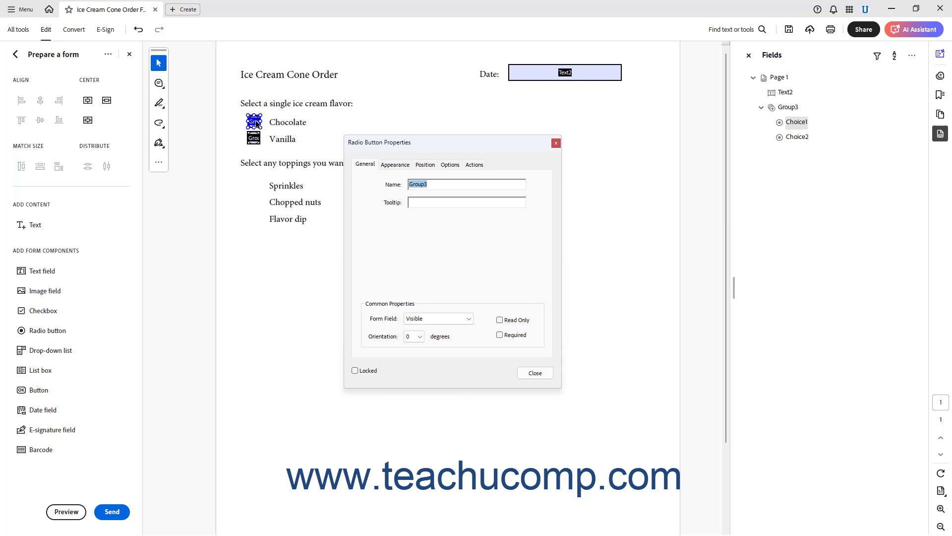
left_click(434, 184)
left_click(535, 372)
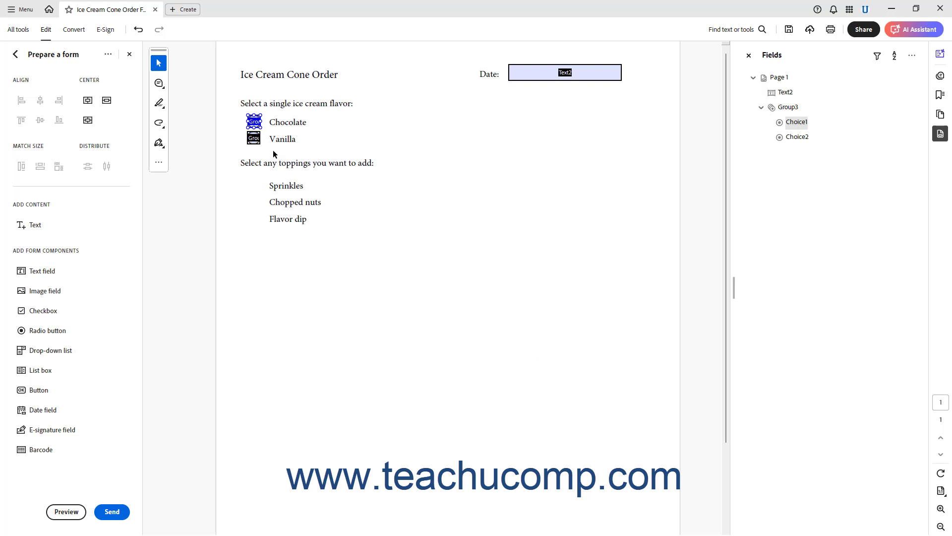
double_click(253, 138)
left_click(439, 186)
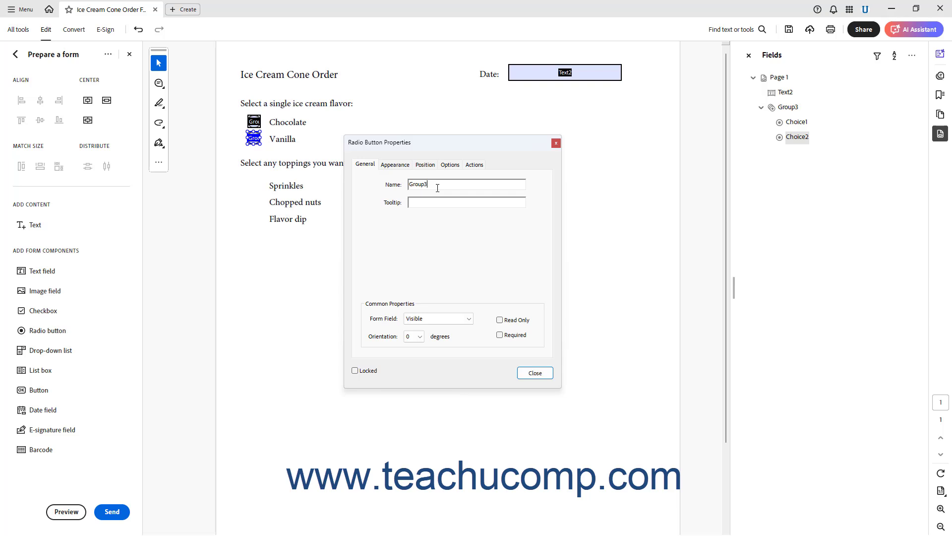
left_click(501, 336)
Change the Vanilla button's choice value from Choice2 to 'Vanilla'.
left_click(448, 167)
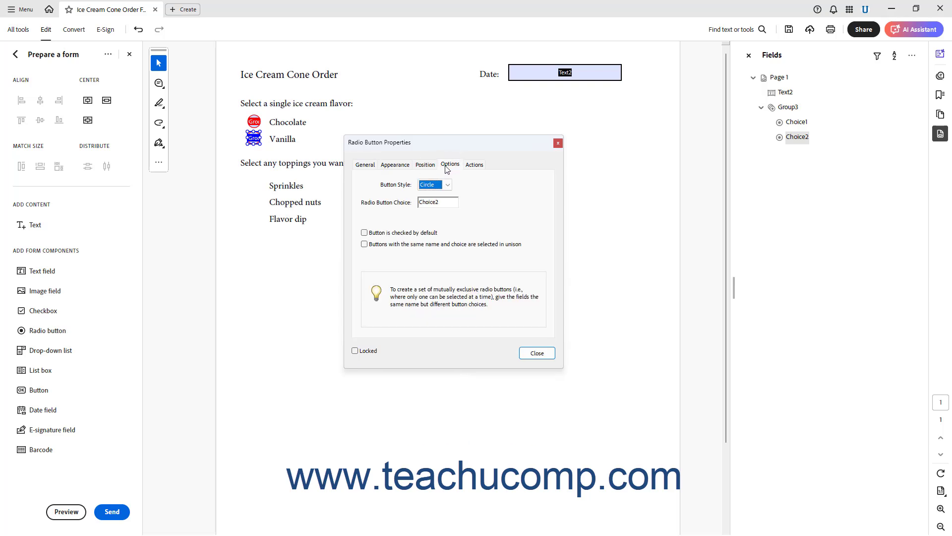
double_click(443, 205)
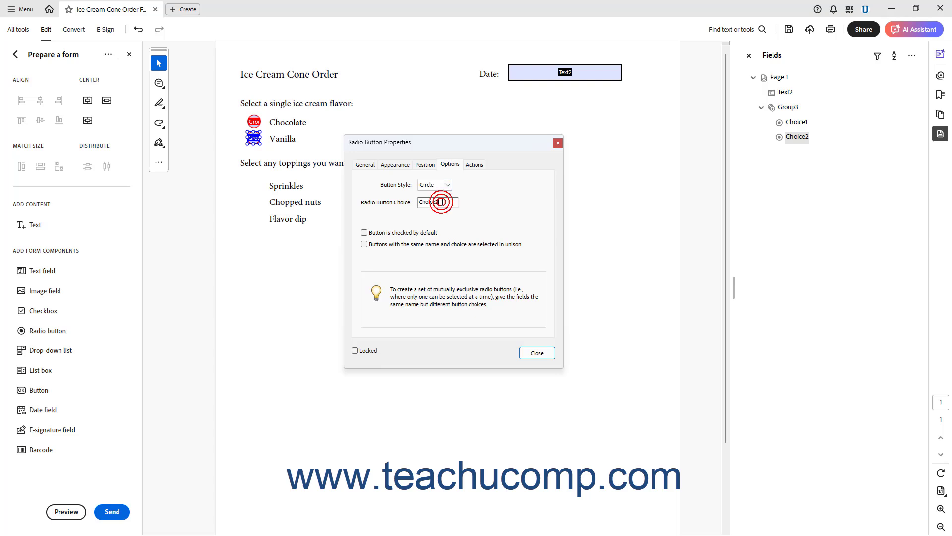
type("Vanilla")
left_click(535, 352)
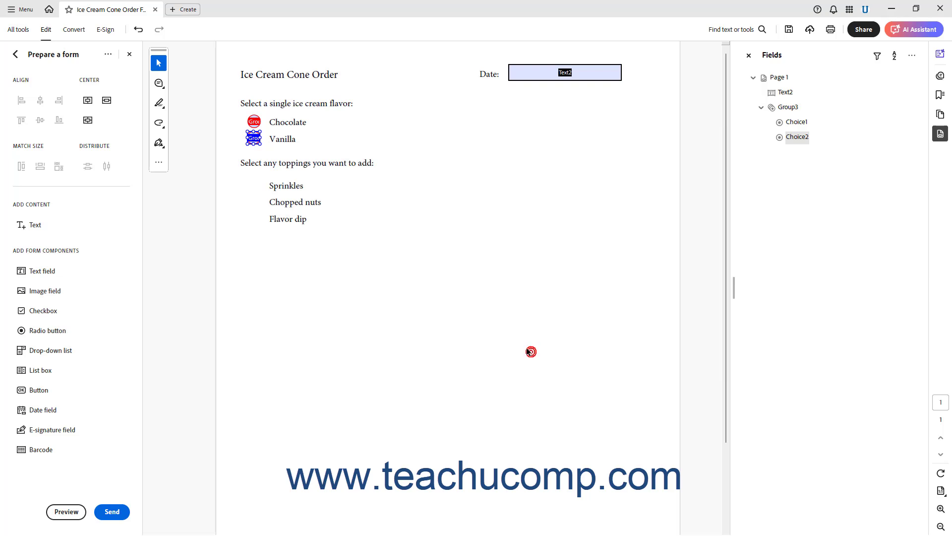
Replace the Chocolate button's Choice1 value with 'Chocolat'.
double_click(255, 122)
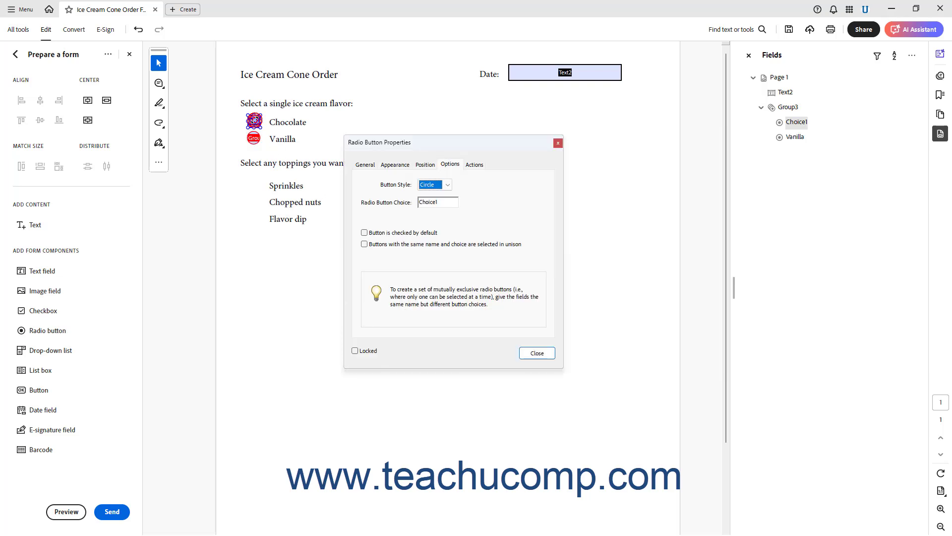
left_click_drag(445, 199, 402, 202)
type("Chocolat")
left_click(527, 353)
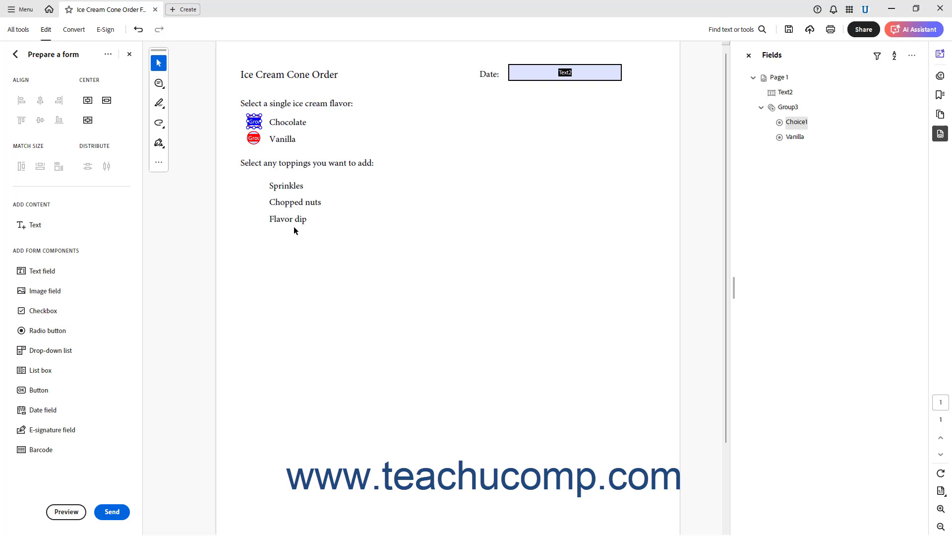
Place checkboxes beside Sprinkles, Chopped nuts and Flavor dip (Check Box4–6), then return to Select.
left_click(50, 308)
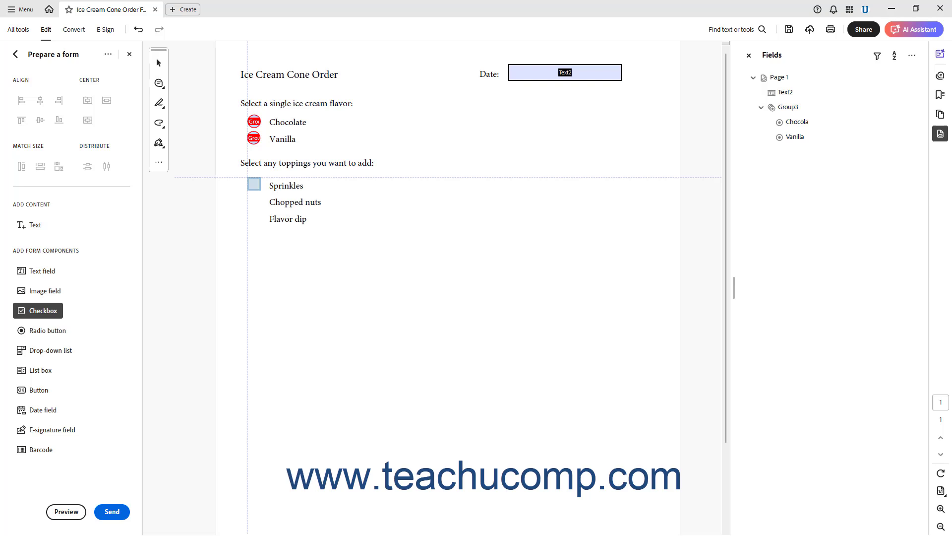
left_click(254, 184)
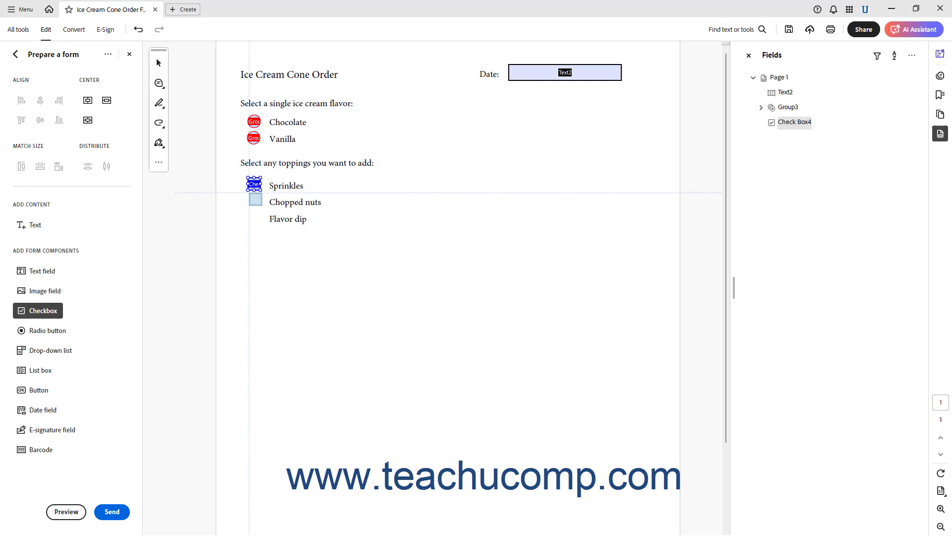
left_click(256, 199)
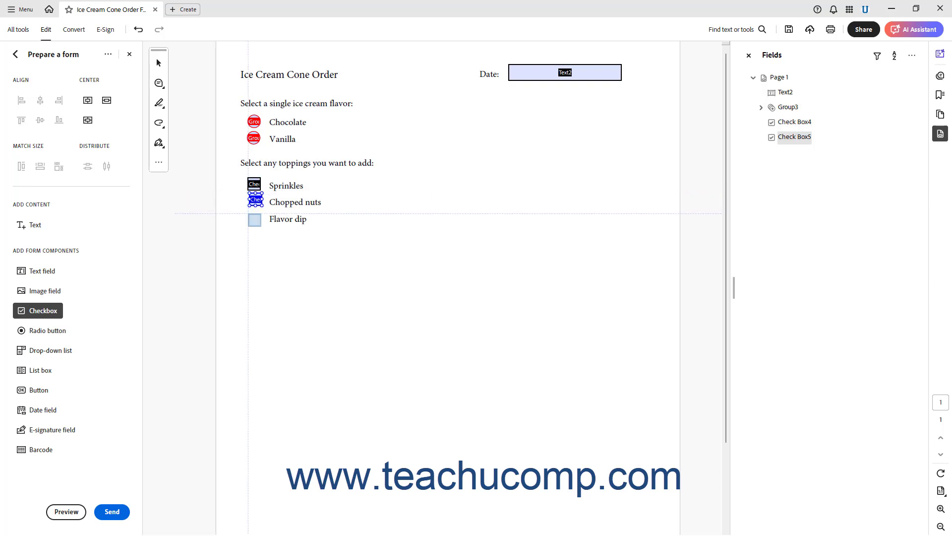
left_click(254, 218)
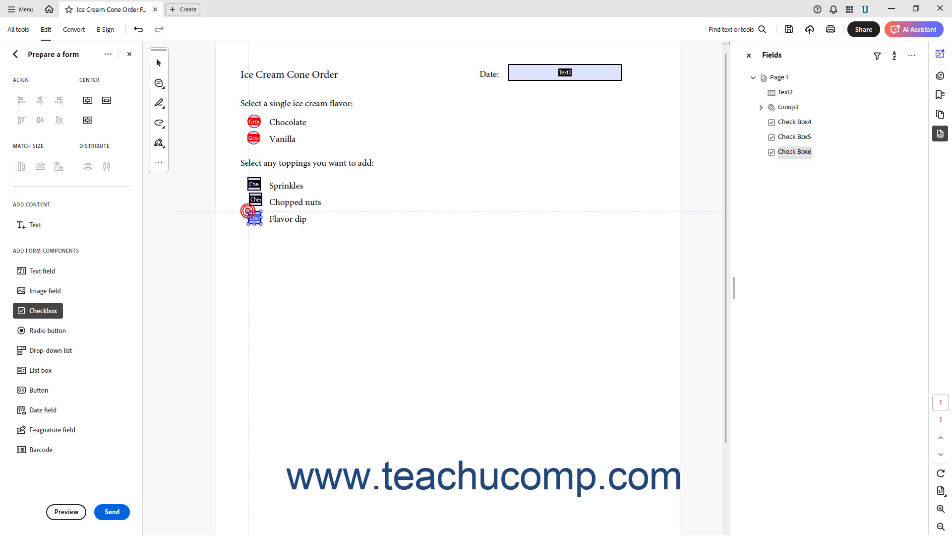
left_click(159, 62)
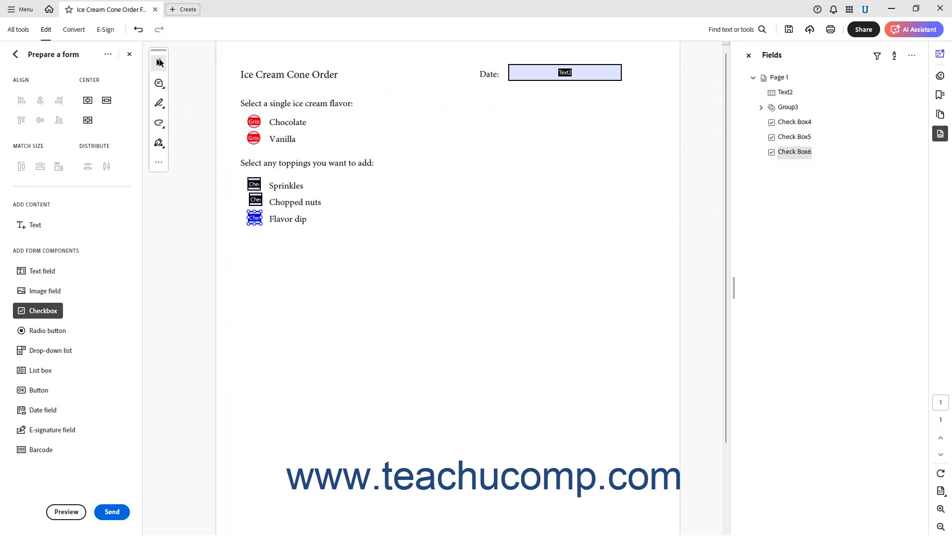
left_click(159, 63)
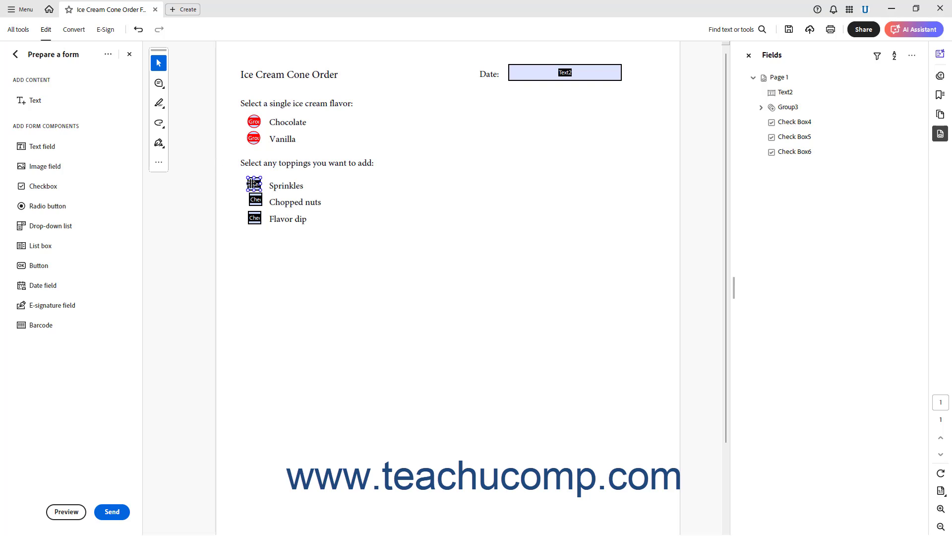
Change Check Box4's export value from Yes to Sprinkles.
left_click(253, 184)
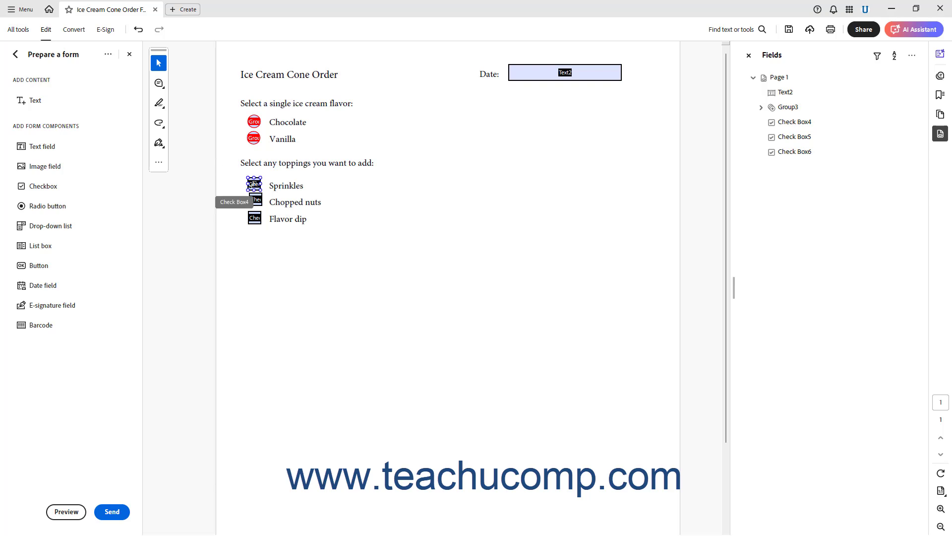
double_click(253, 184)
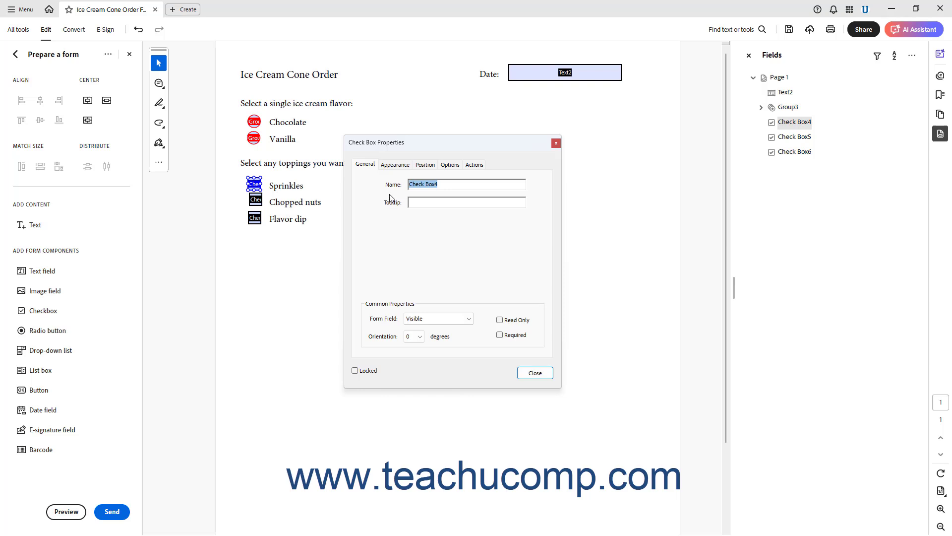
left_click(451, 184)
left_click(450, 166)
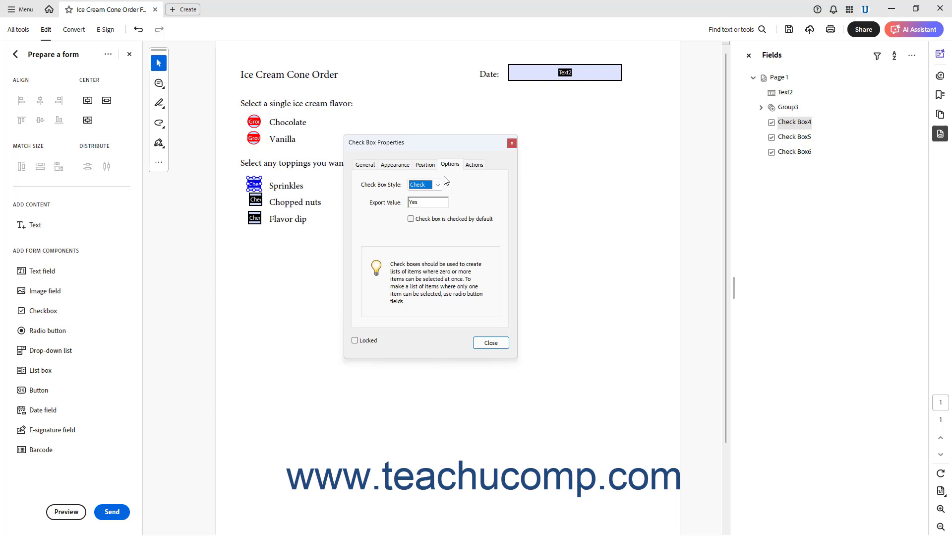
left_click_drag(429, 203, 396, 203)
type("Sprinkl")
left_click(486, 342)
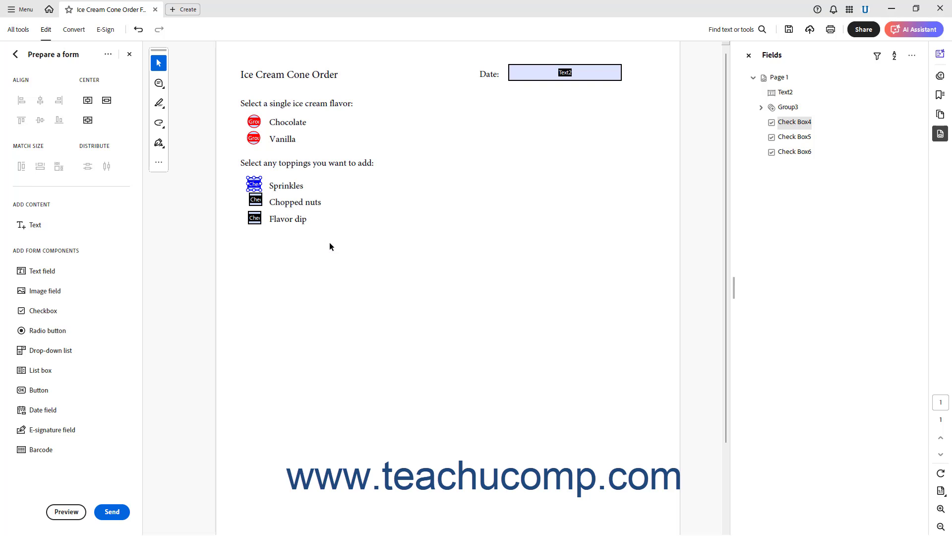